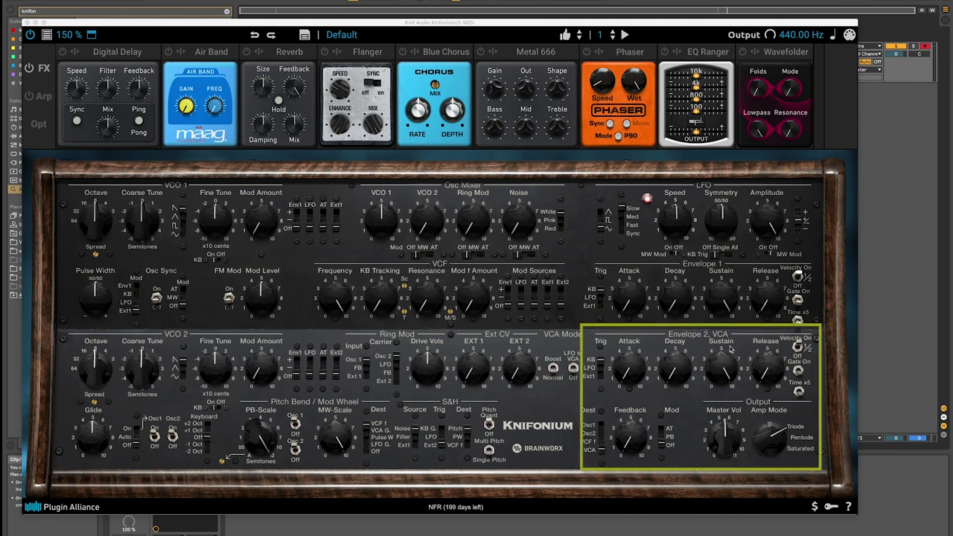
- Lower the Envelope 2 sustain and lengthen its decay past 5.8
left_click_drag(726, 369, 722, 391)
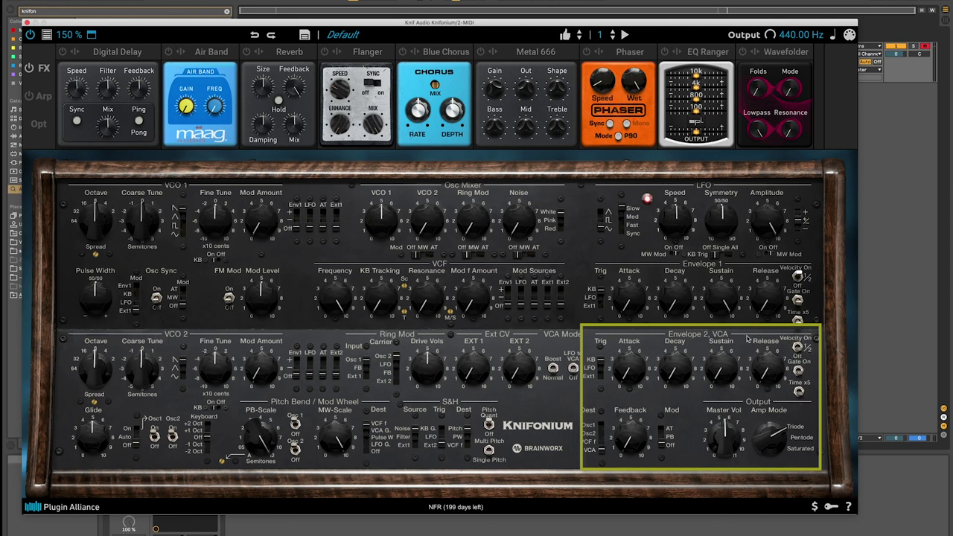
left_click_drag(672, 378, 683, 305)
left_click(675, 361)
left_click_drag(677, 360, 727, 372)
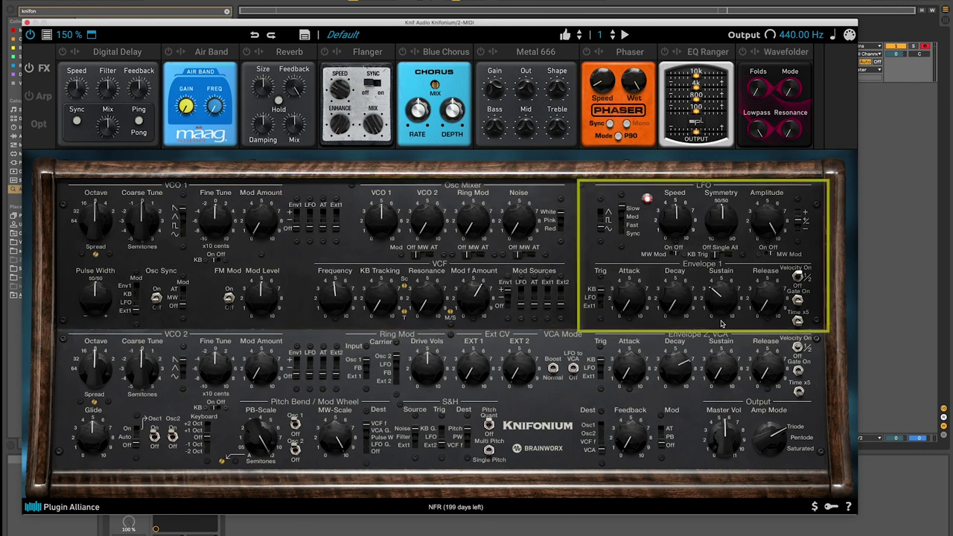
- Sweep the Envelope 1 decay up and down, then fine-tune it to about 1.6
mouse_move(675, 295)
left_mouse_down()
mouse_move(687, 247)
mouse_move(686, 269)
left_mouse_up()
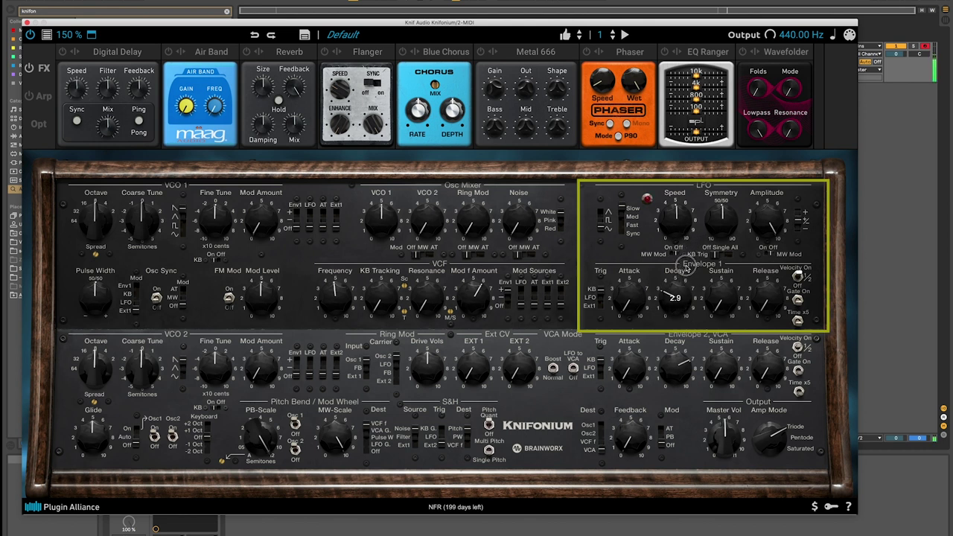
left_click_drag(686, 267, 684, 279)
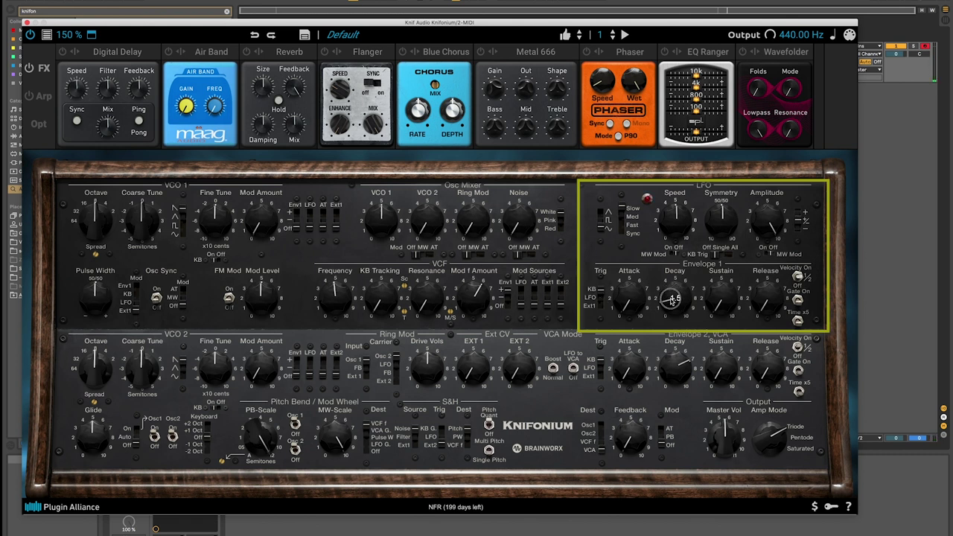
scroll(672, 300, "down", 5)
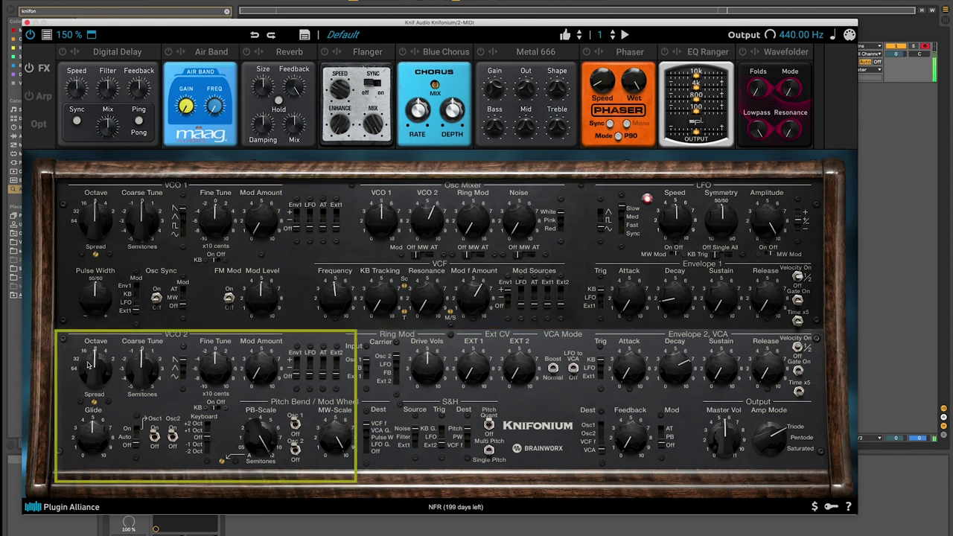
- Turn the VCO 2 Octave knob clockwise to a higher footage setting
left_click_drag(89, 363, 94, 339)
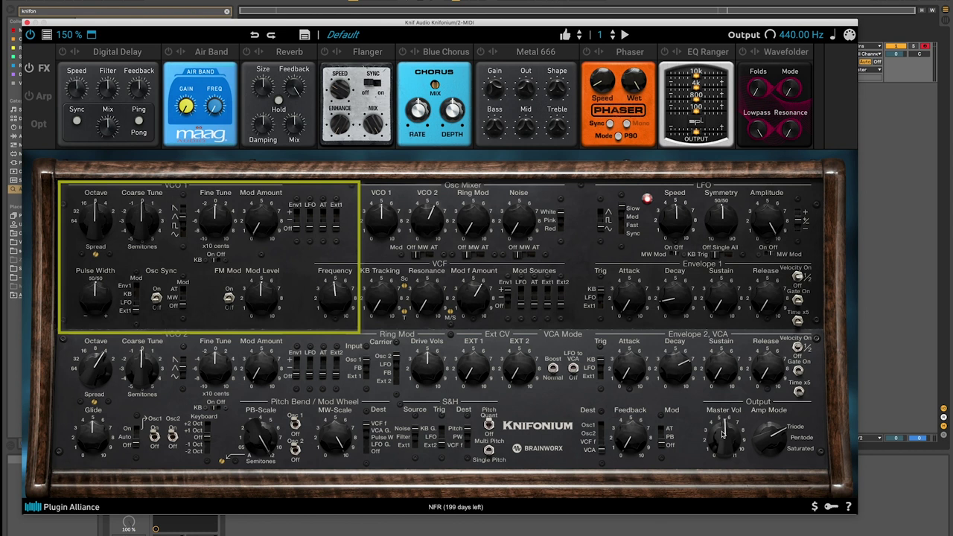
- Raise Master Vol to 11.0 and trim the Output to -4.1 dB, checking the Amp Mode
left_click_drag(722, 438, 734, 412)
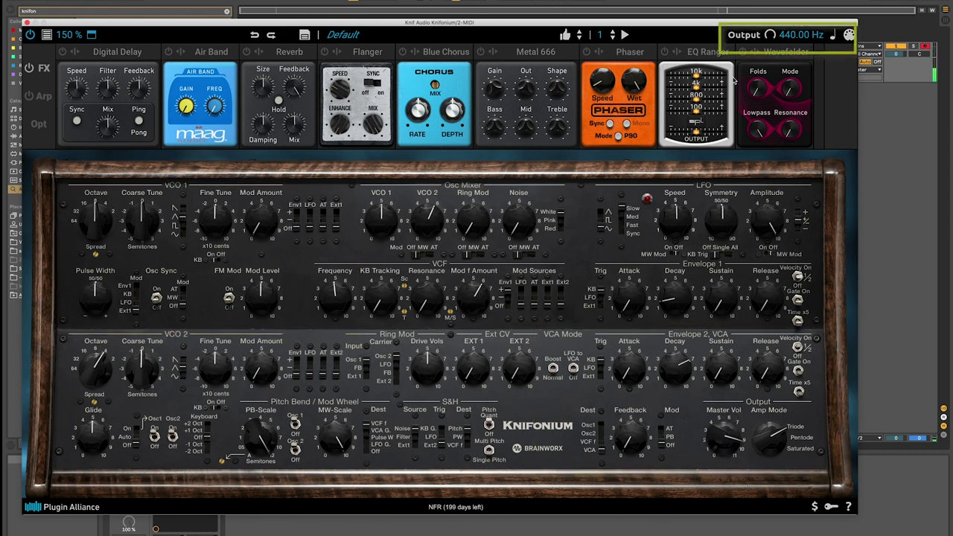
mouse_move(770, 35)
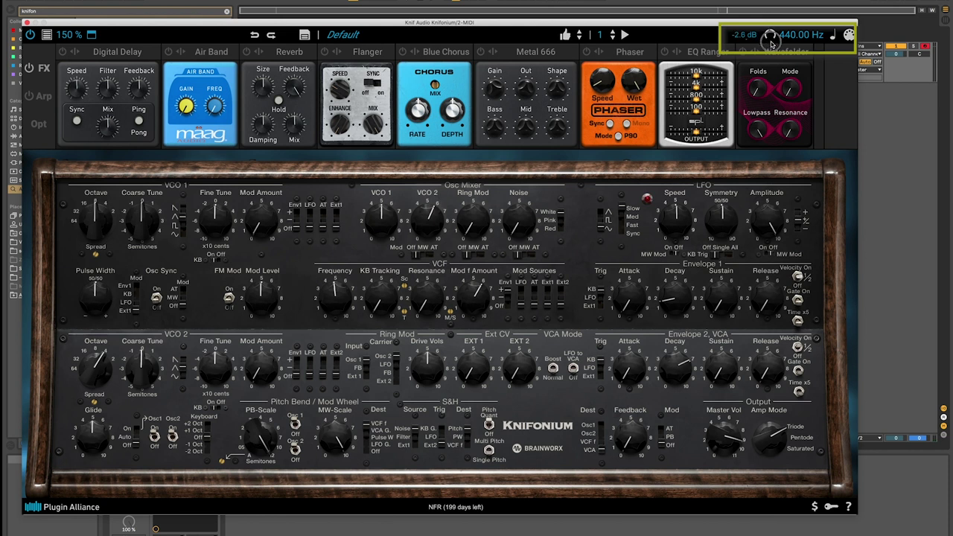
left_click_drag(771, 43, 771, 46)
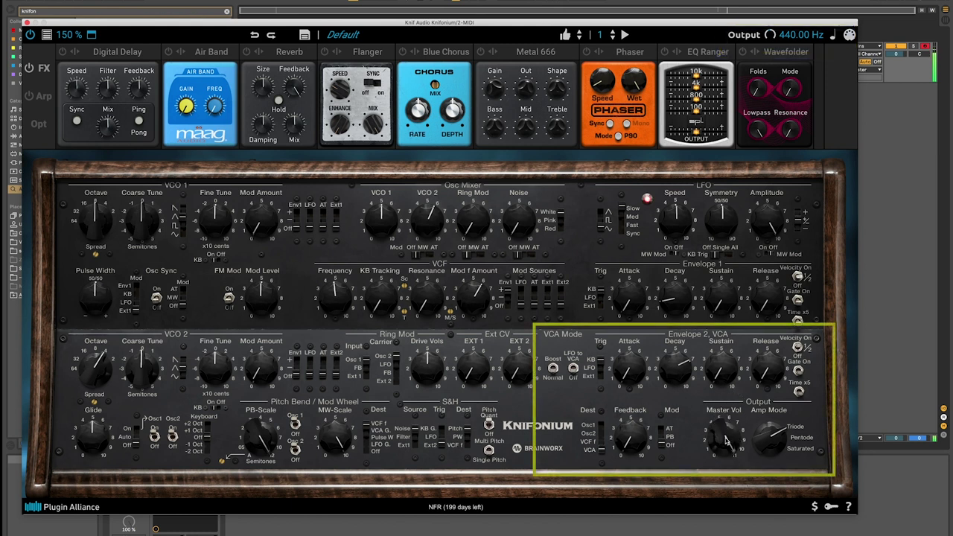
left_click_drag(726, 441, 729, 467)
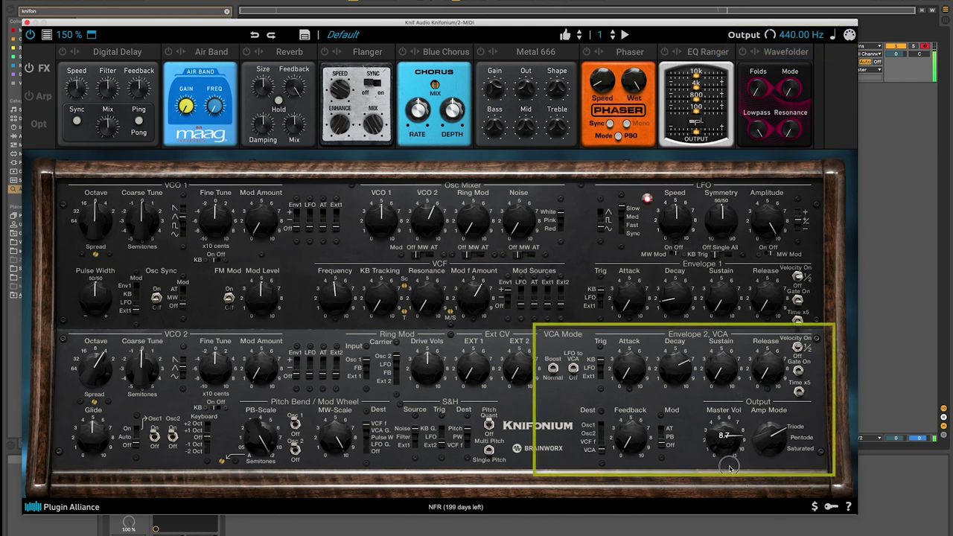
mouse_move(730, 467)
left_mouse_down()
mouse_move(770, 406)
mouse_move(775, 357)
left_mouse_up()
left_click(765, 445)
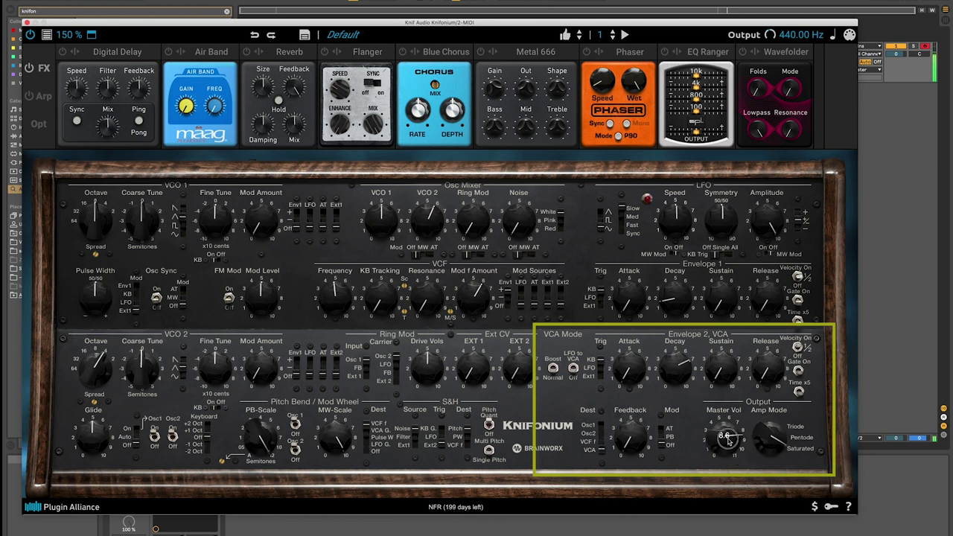
mouse_move(721, 438)
left_mouse_down()
mouse_move(728, 411)
mouse_move(730, 443)
left_mouse_up()
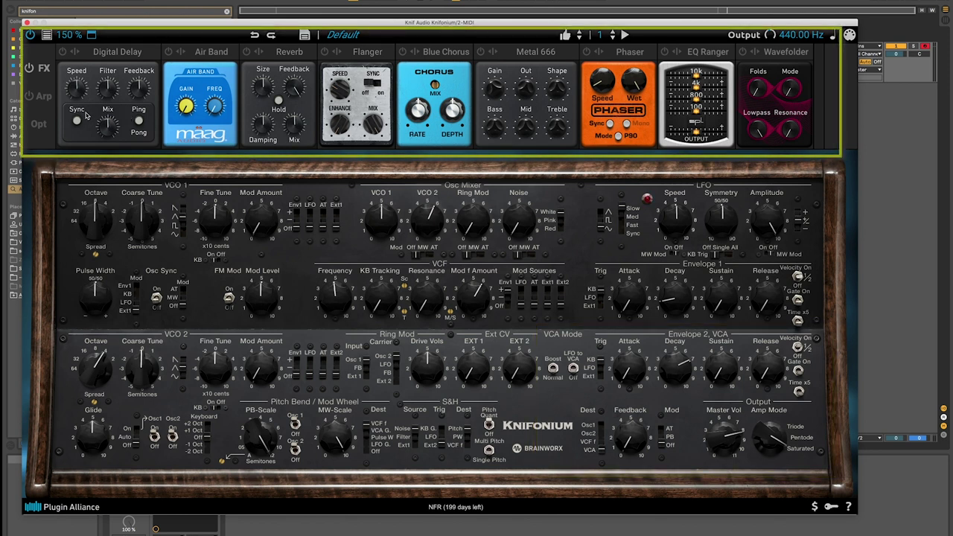
- Show the arpeggiator page and audition patterns two, four and five, returning to two
left_click(44, 97)
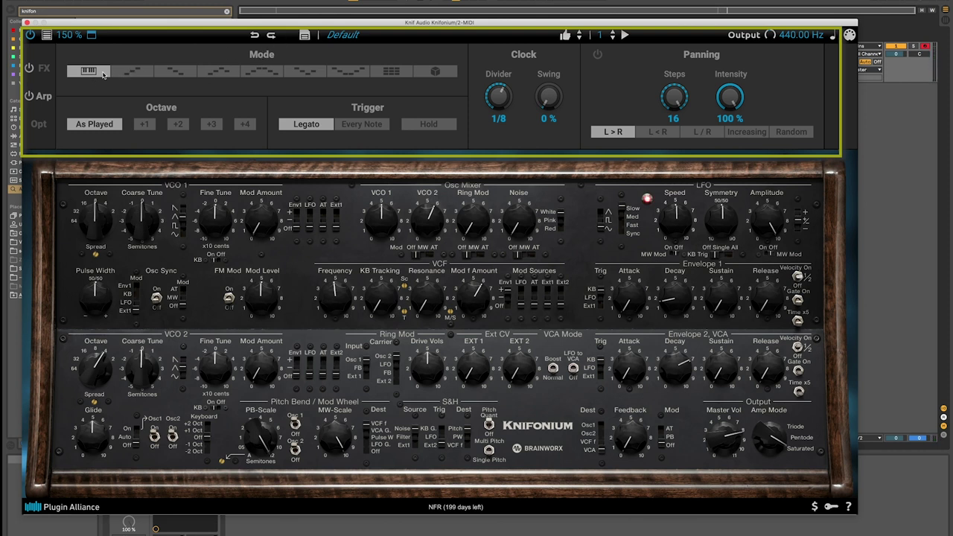
left_click(125, 74)
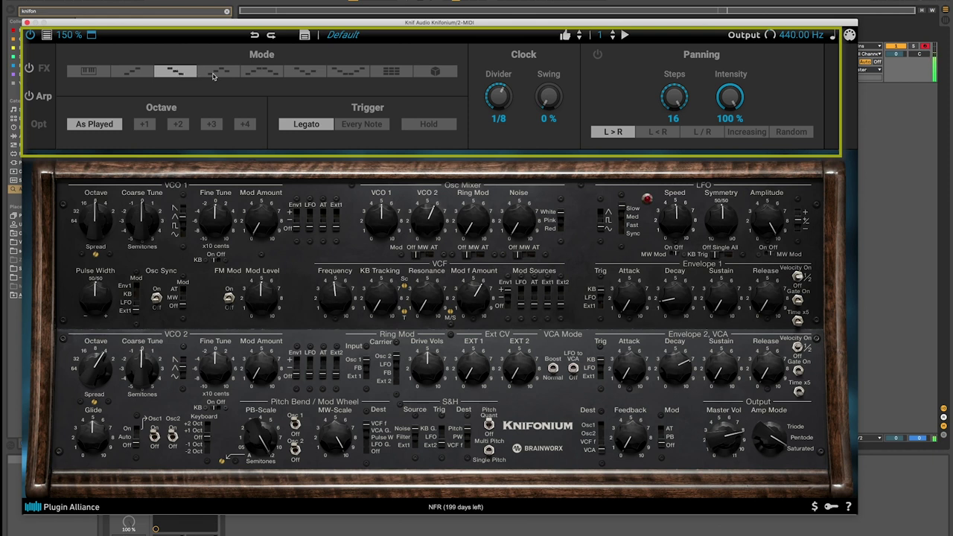
left_click(230, 77)
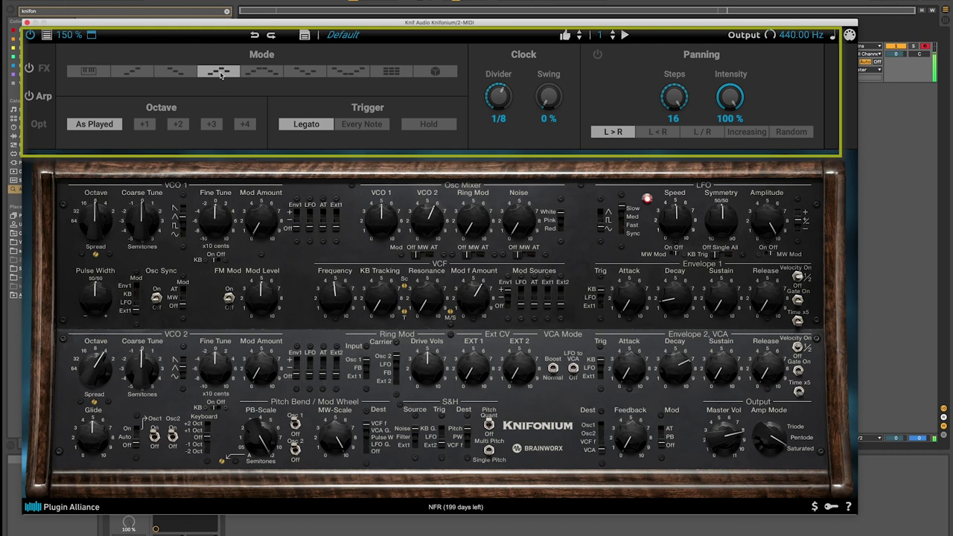
left_click(258, 77)
left_click(149, 74)
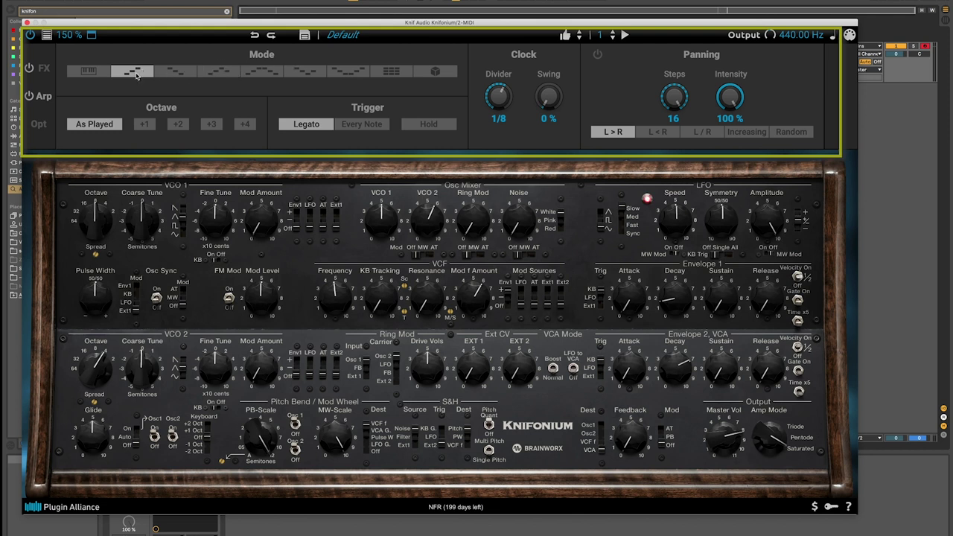
- Try the arpeggio Octave +1, +2 and +4 ranges in turn
left_click(146, 126)
left_click(178, 126)
left_click(144, 126)
left_click(177, 126)
left_click(242, 128)
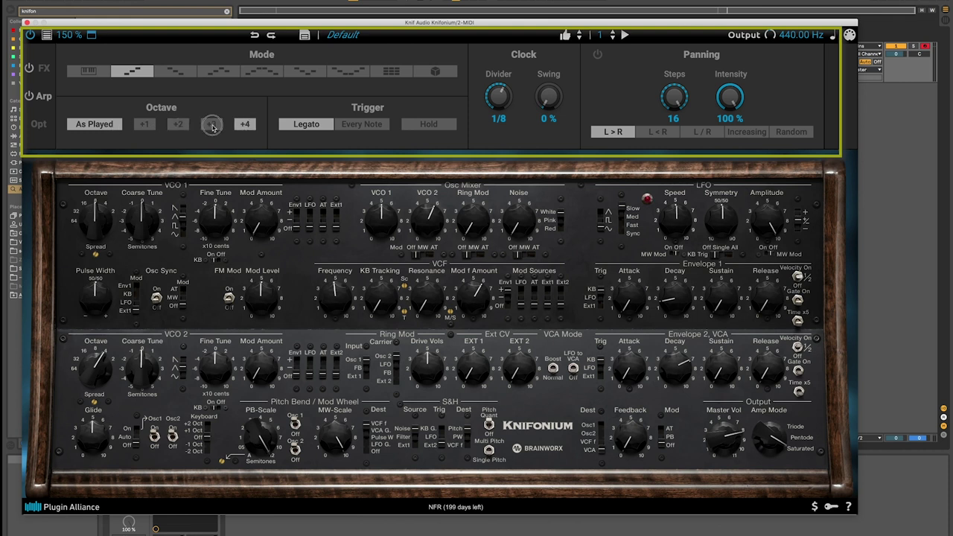
left_click(179, 127)
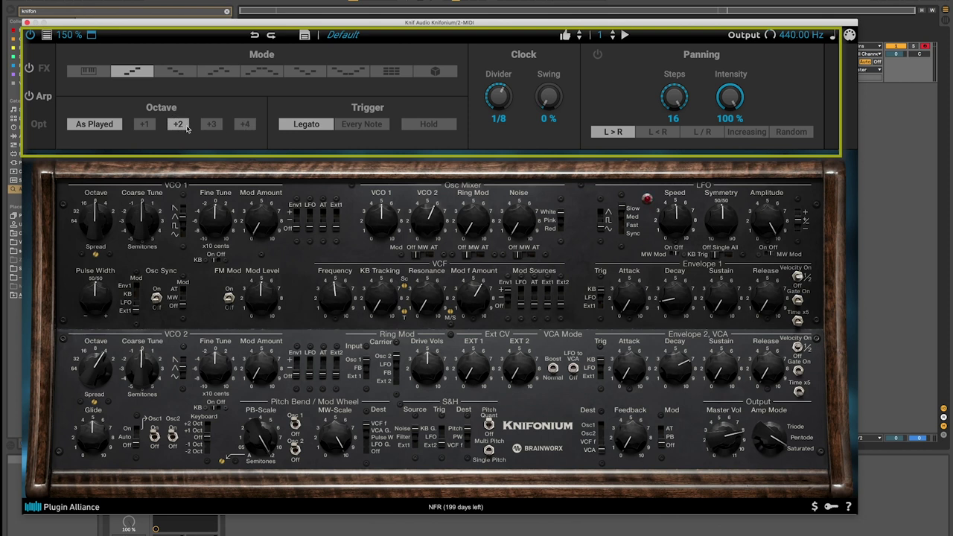
left_click(143, 125)
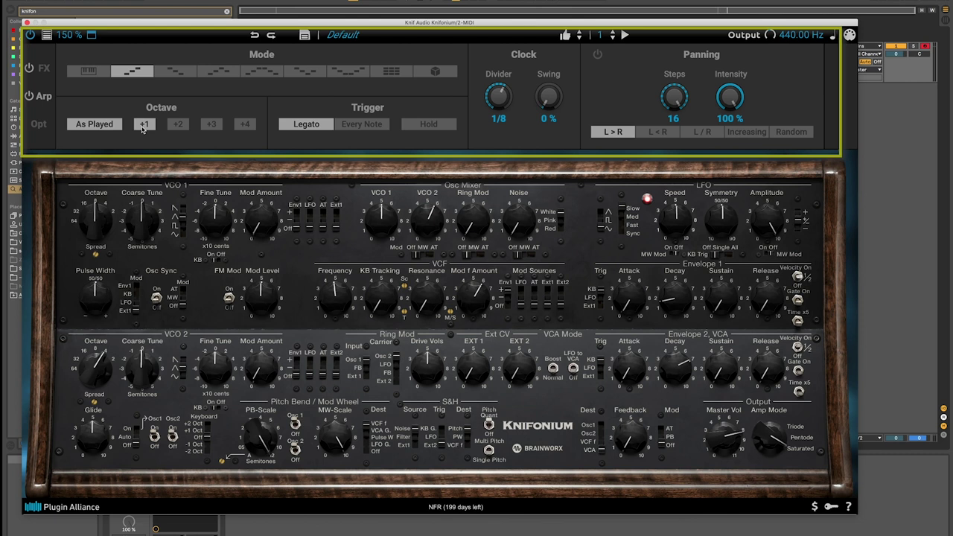
- Keep the arpeggio at Octave +1 and add about 1.9 of VCO 2 Glide
left_click(142, 127)
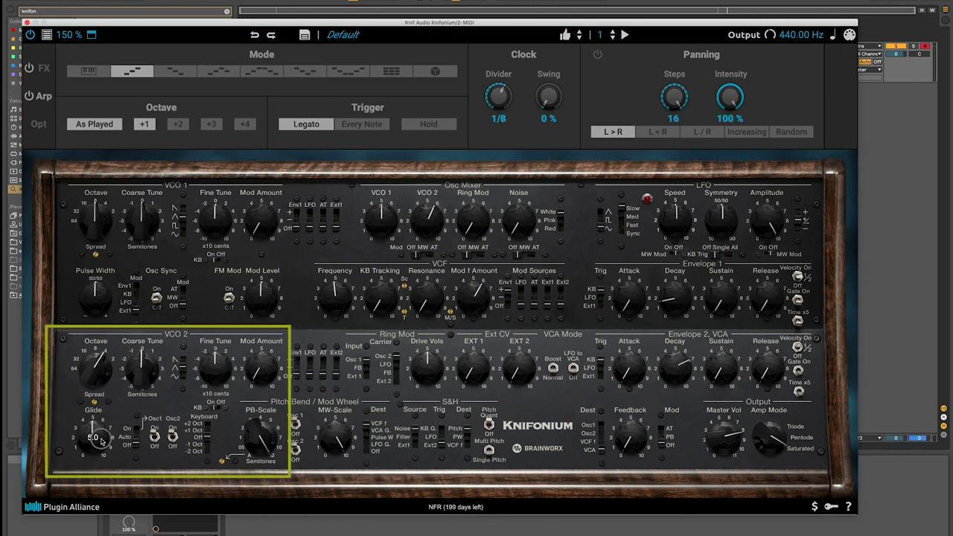
left_click_drag(92, 436, 95, 477)
left_click(416, 126)
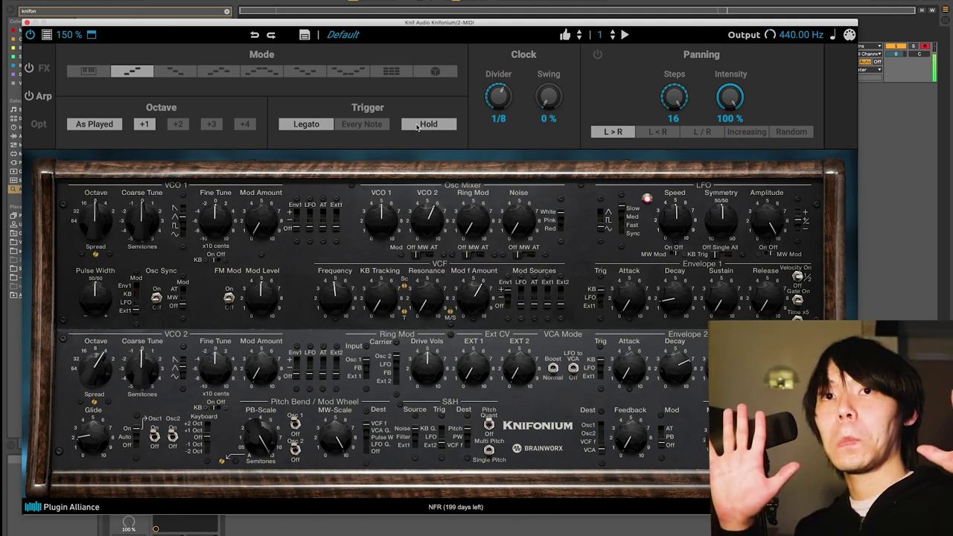
left_click(417, 125)
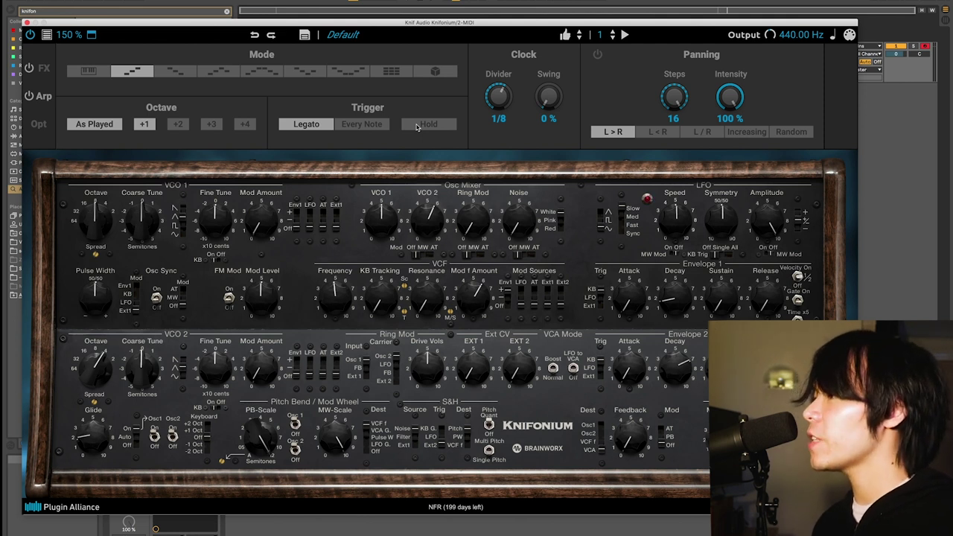
left_click(417, 126)
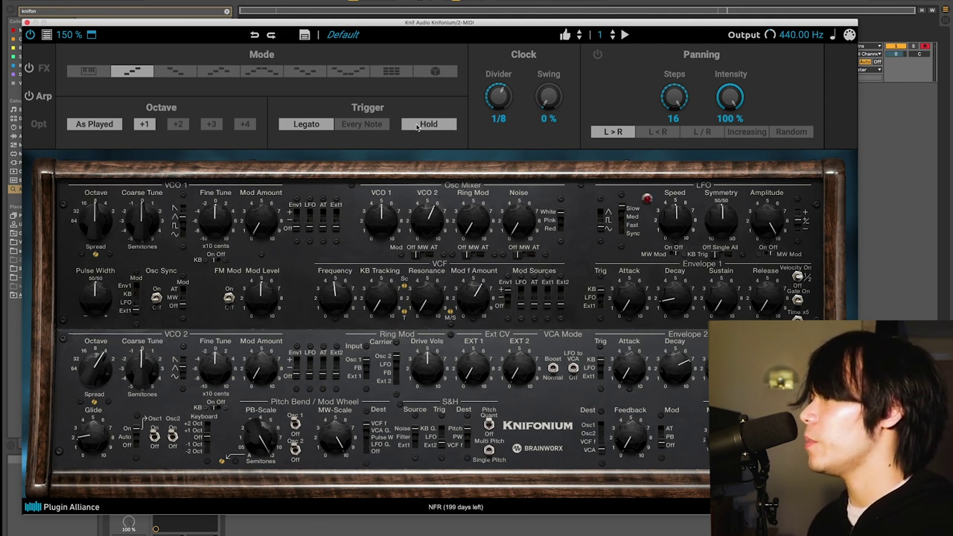
left_click(416, 126)
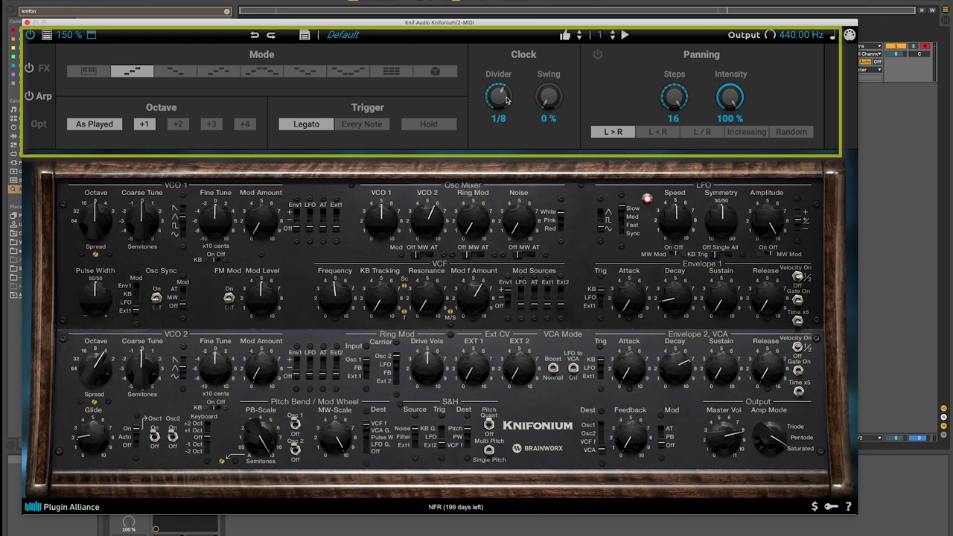
- Turn the arp Clock Divider to 1/16 and the Swing knob up to 20 %
left_click_drag(506, 98, 510, 85)
left_click_drag(548, 99, 549, 75)
- Enable arp panning with 16 steps, 29 % intensity and Random direction
left_click(597, 55)
left_click_drag(675, 103, 661, 186)
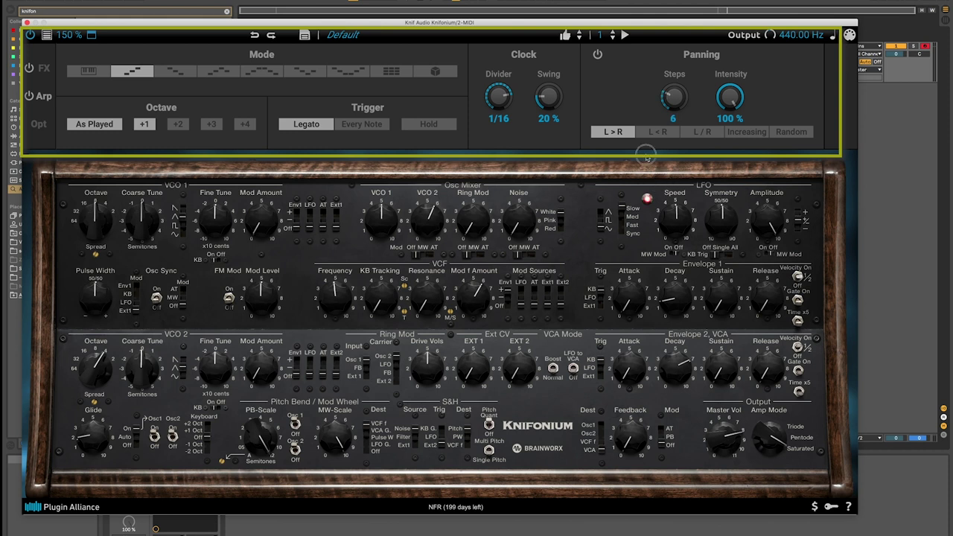
left_click(598, 56)
left_click_drag(730, 98, 749, 200)
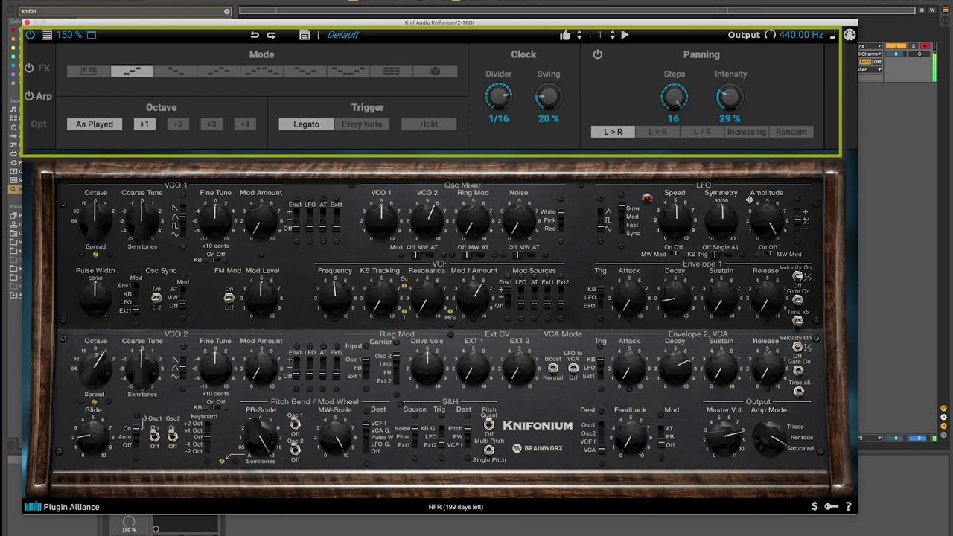
left_click(804, 137)
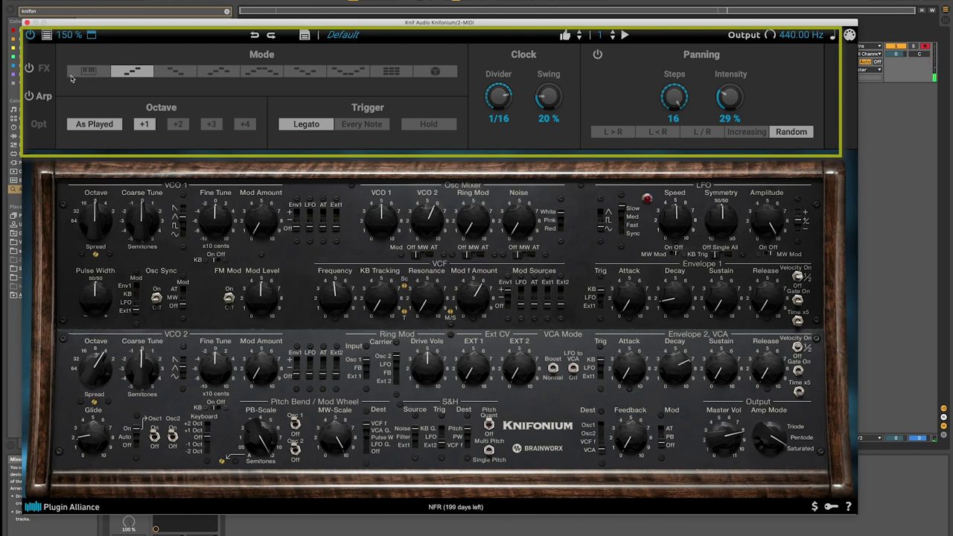
- Power on the Digital Delay, synced at 1/8 T, about 45 % mix, Ping Pong on
left_click(46, 69)
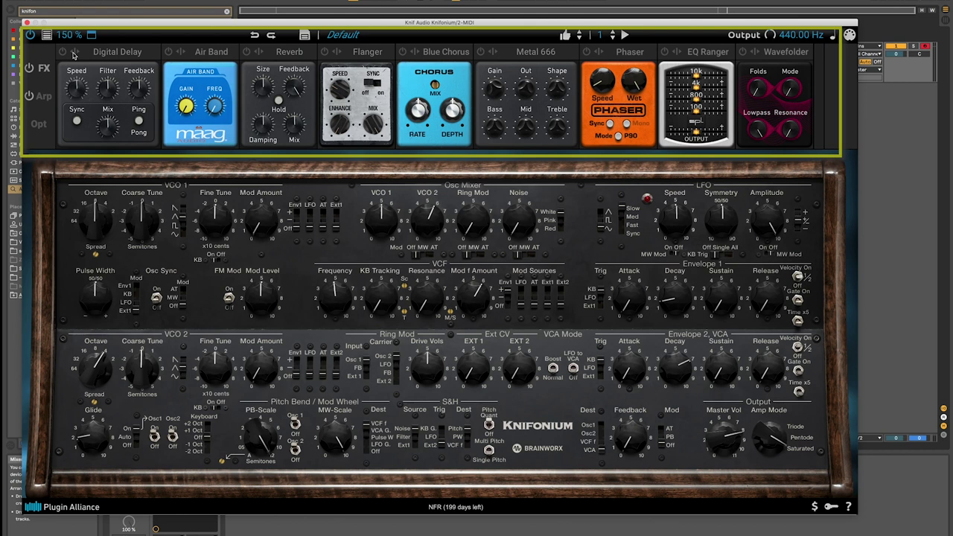
left_click(63, 51)
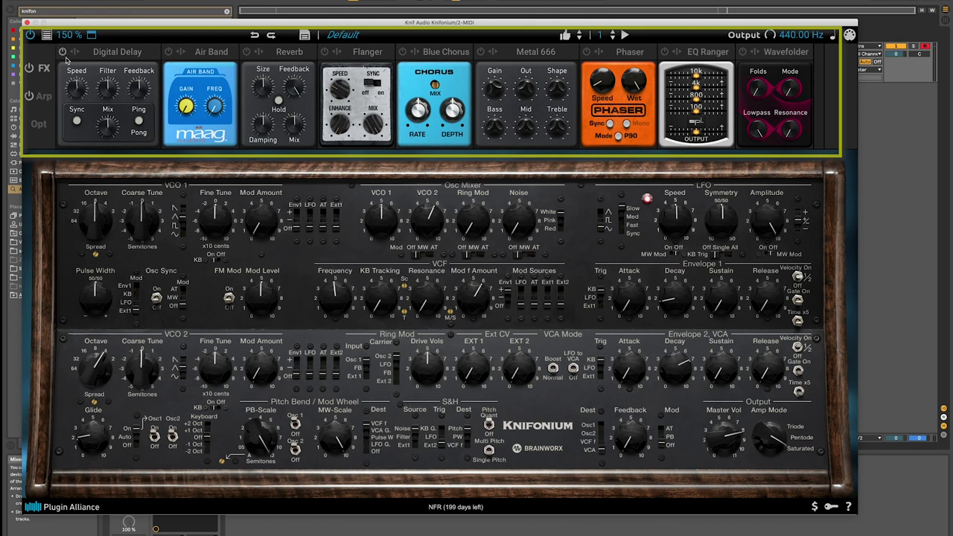
left_click(77, 120)
left_click_drag(71, 92, 76, 88)
mouse_move(108, 126)
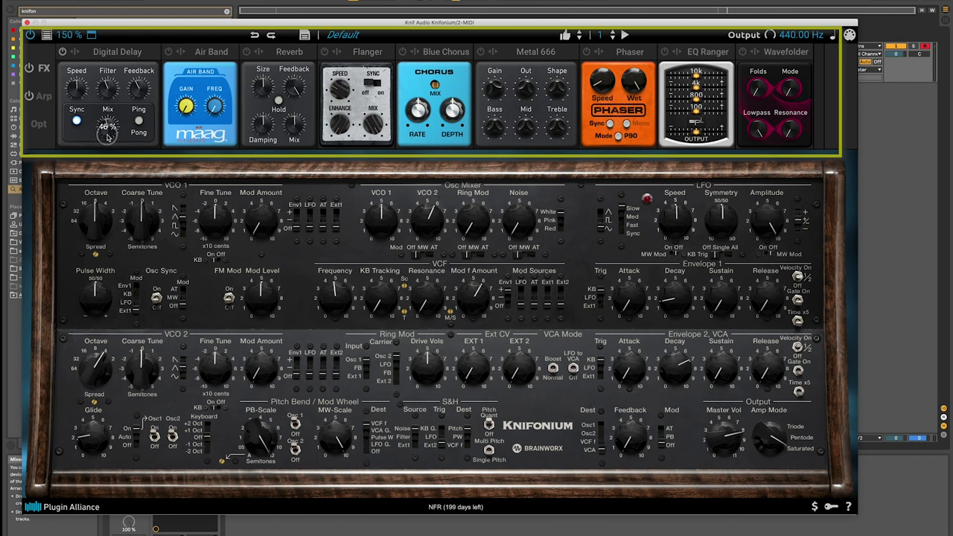
scroll(108, 132, "down", 1)
left_click(139, 125)
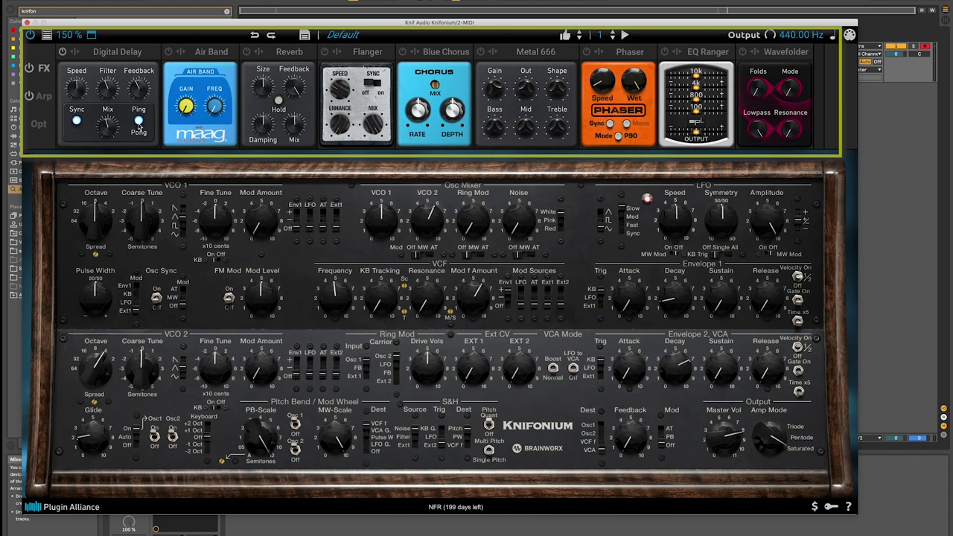